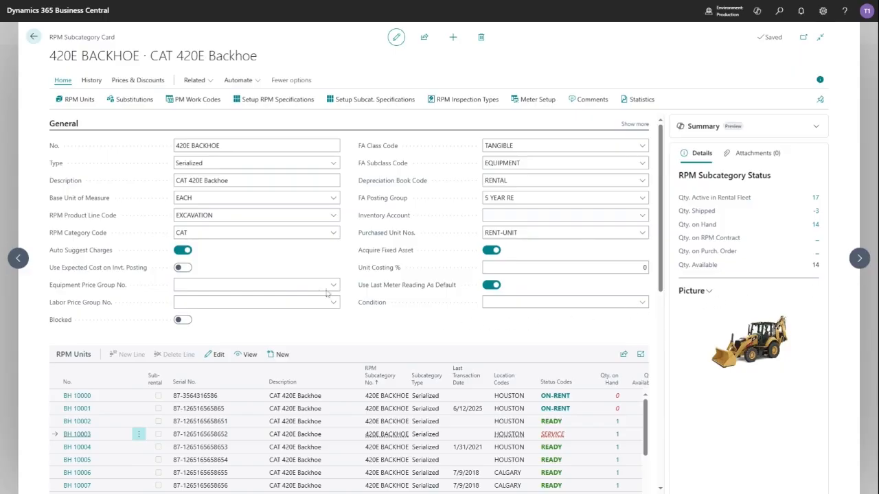
# - Examine the product line code, category code and number that classify the 420E BACKHOE subcategory
pyautogui.click(233, 215)
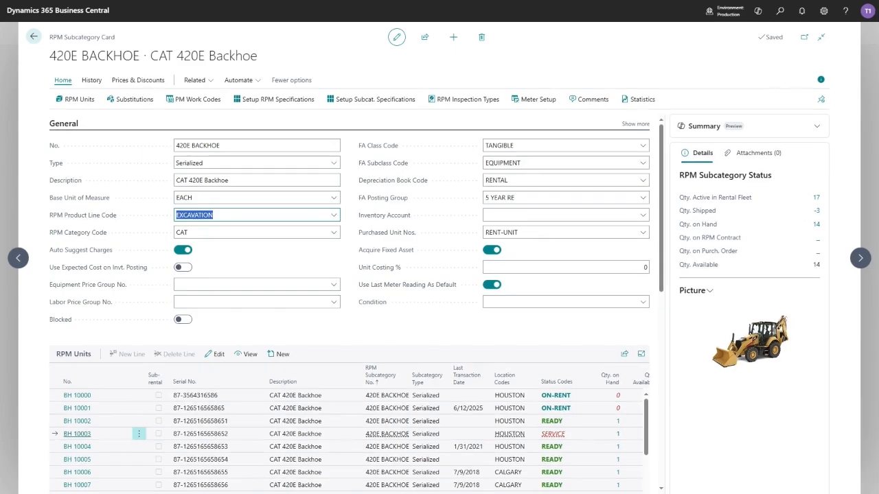
pyautogui.click(226, 233)
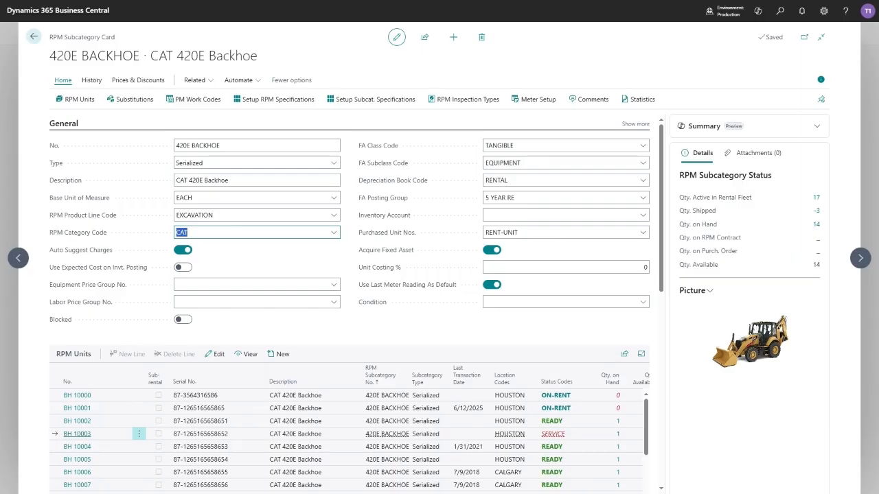
pyautogui.click(236, 146)
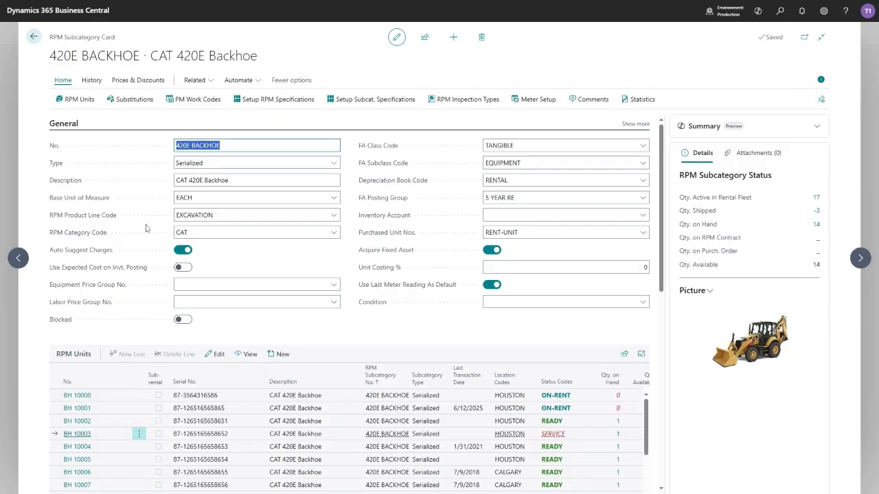
pyautogui.click(194, 218)
pyautogui.click(197, 233)
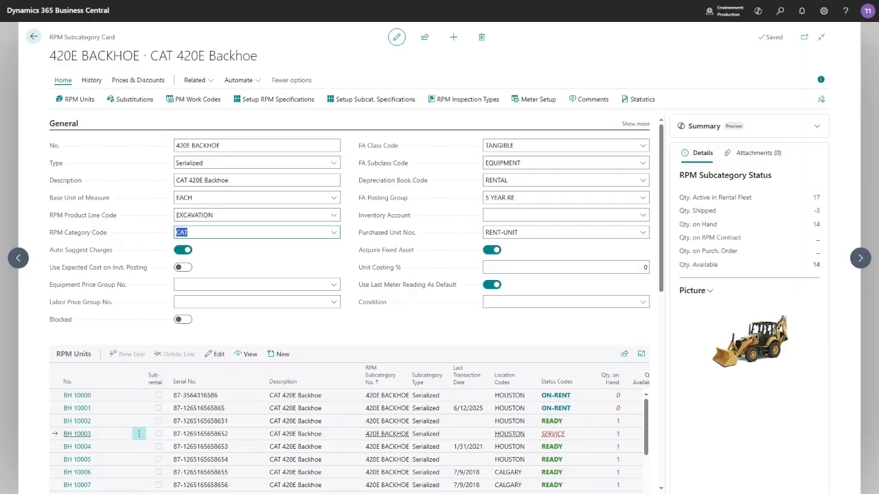
pyautogui.click(199, 146)
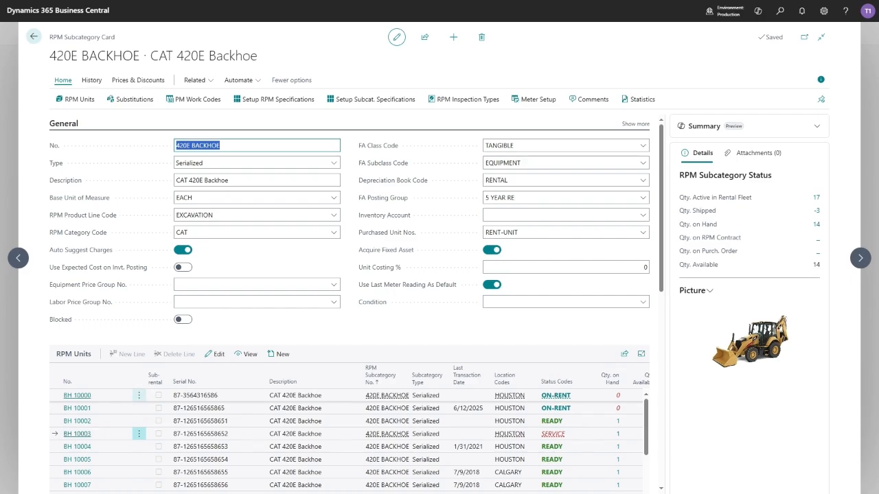
# - View the available options for the subcategory's Type and close the list without choosing another one
pyautogui.click(334, 163)
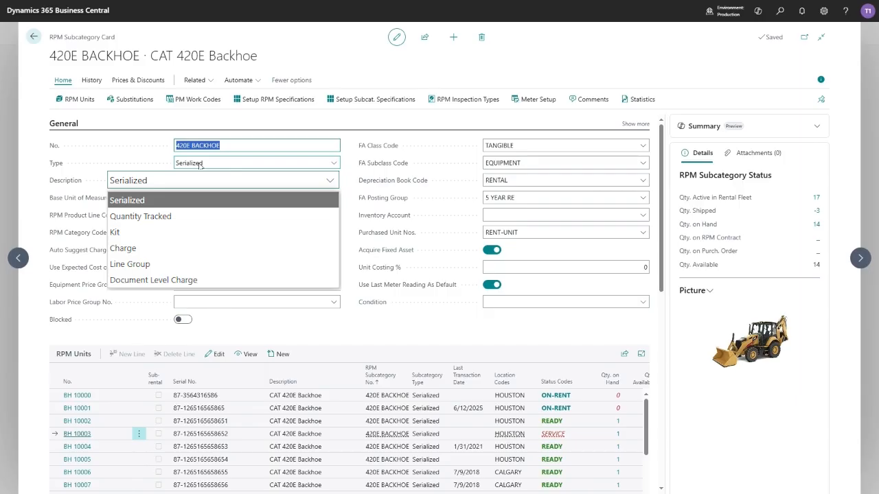
pyautogui.click(336, 164)
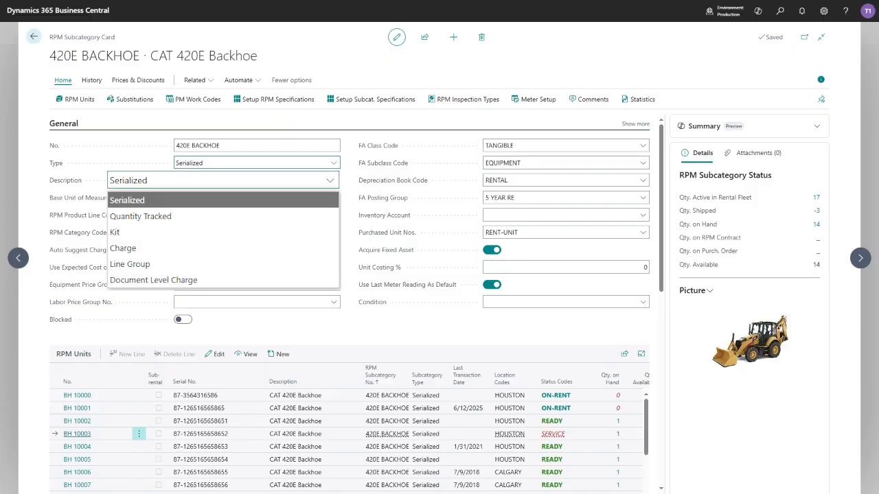
pyautogui.click(119, 142)
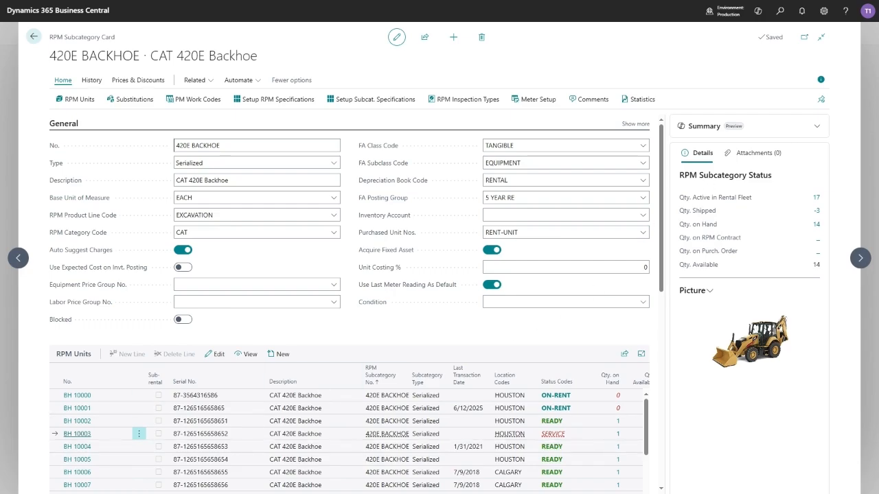
# - Examine the subcategory status quantities and look through the RPM units' locations and status codes
pyautogui.moveTo(748, 175); pyautogui.dragTo(767, 176)
pyautogui.click(769, 177)
pyautogui.scroll(-1, 665, 220)
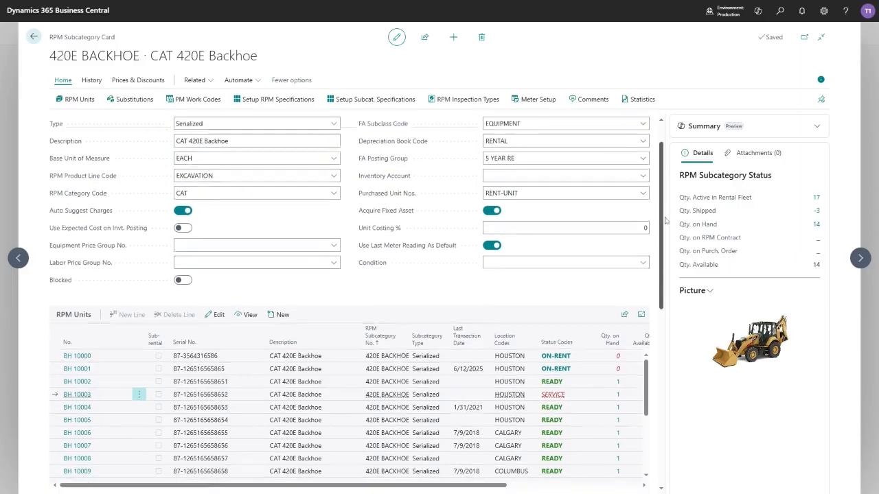
pyautogui.scroll(-2, 664, 219)
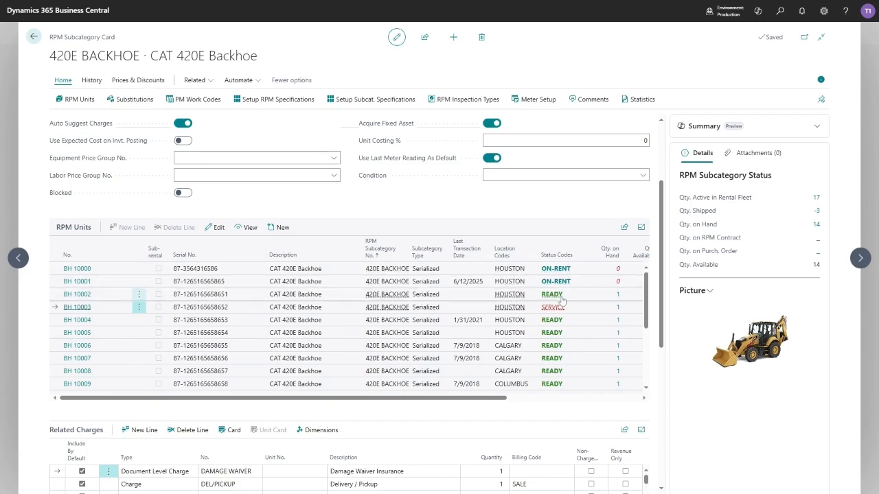
pyautogui.scroll(-1, 648, 295)
pyautogui.scroll(-5, 648, 295)
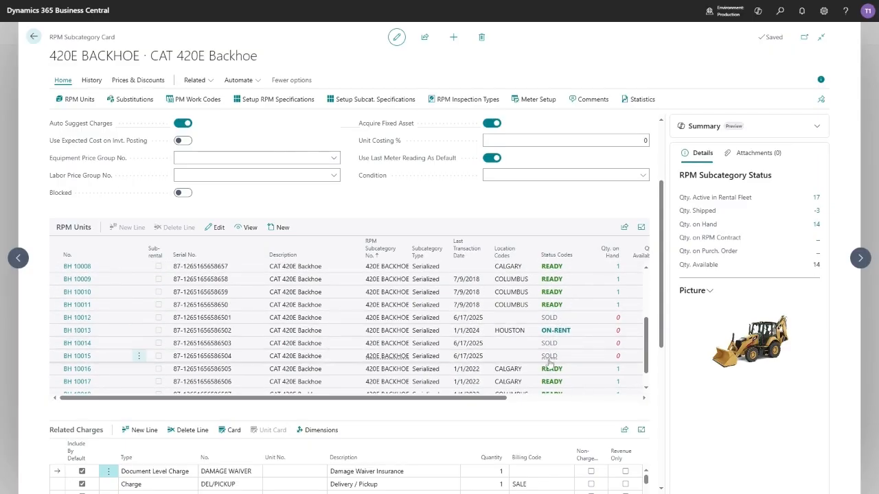
pyautogui.scroll(5, 647, 335)
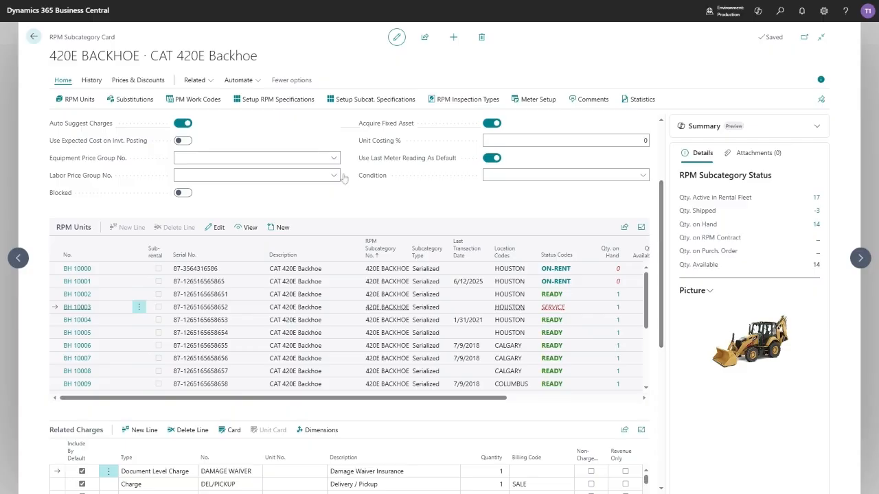
# - View the backhoe subcategory's availability by location, then return to the subcategory card
pyautogui.click(210, 81)
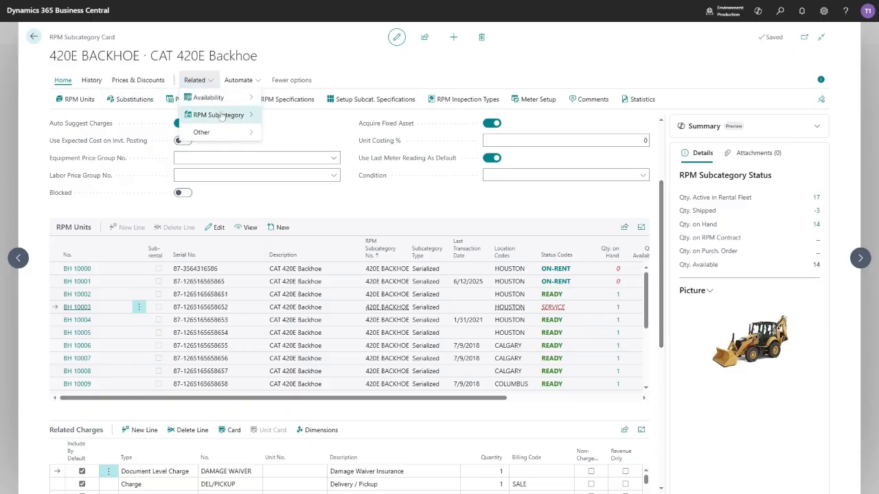
pyautogui.moveTo(217, 115)
pyautogui.moveTo(213, 97)
pyautogui.moveTo(302, 115)
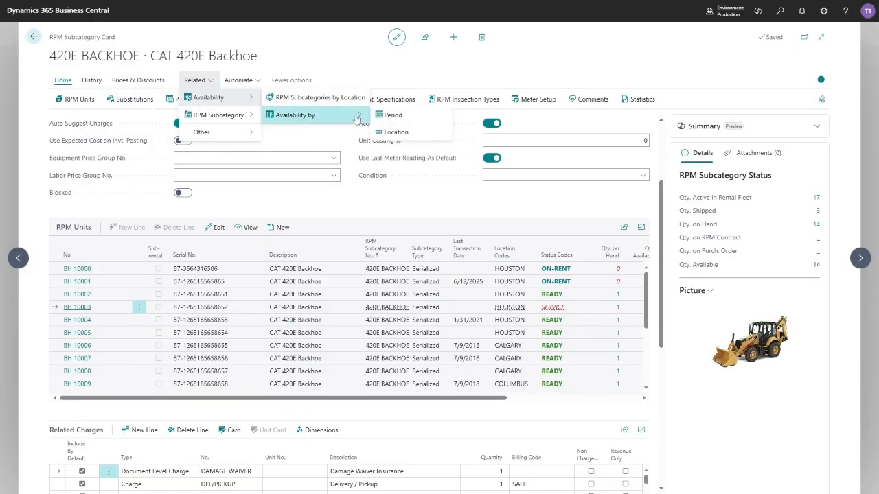
pyautogui.click(404, 136)
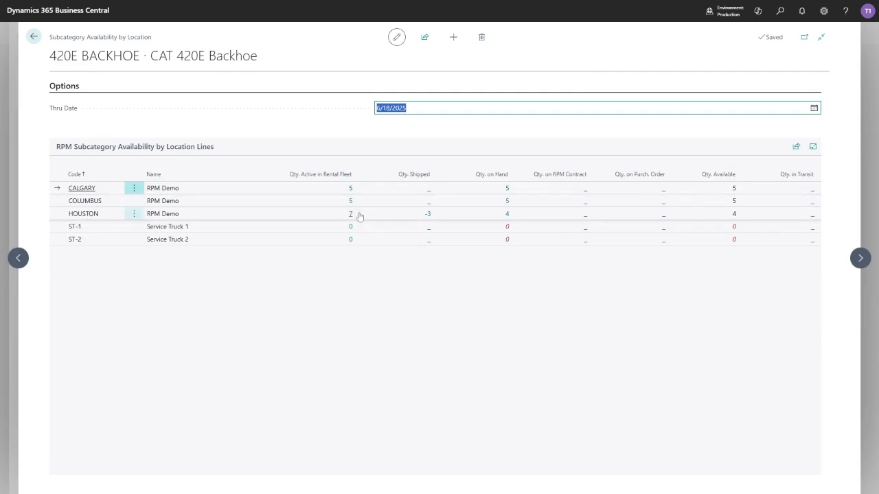
pyautogui.click(34, 36)
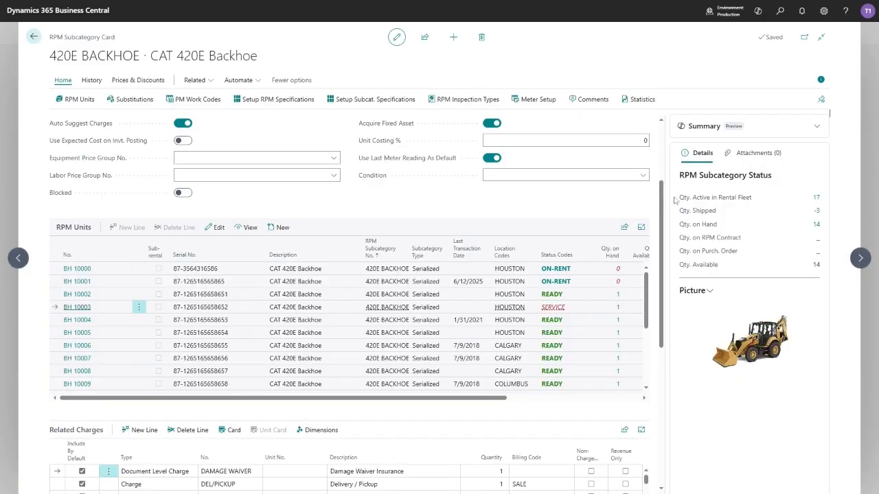
# - Examine the subcategory's related charges, including the high capacity bucket and hardhat lines
pyautogui.moveTo(663, 194); pyautogui.dragTo(664, 235)
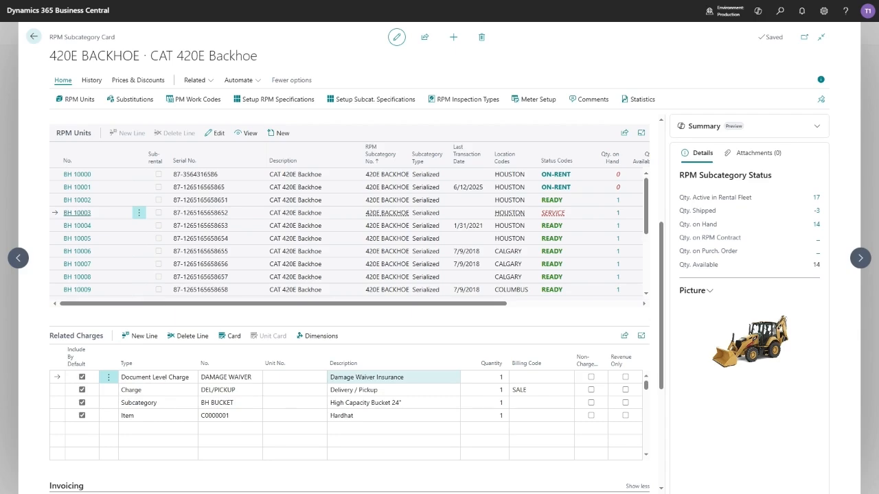
pyautogui.click(364, 408)
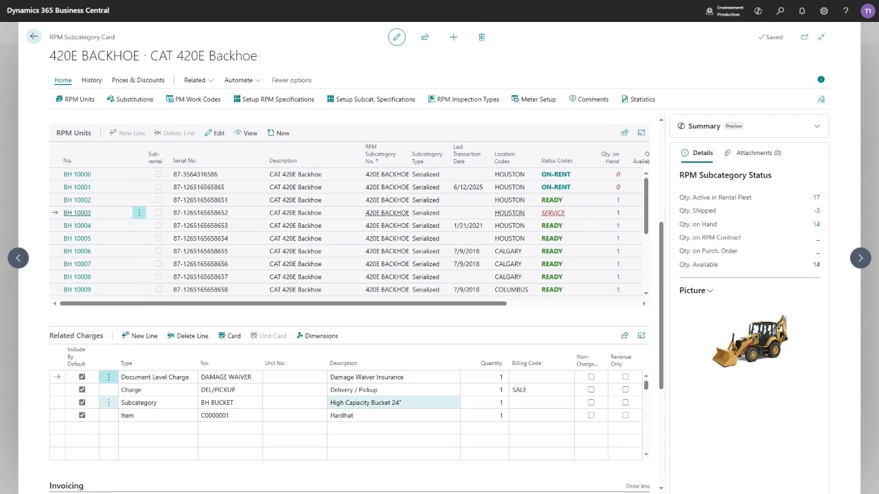
pyautogui.click(355, 416)
pyautogui.click(228, 432)
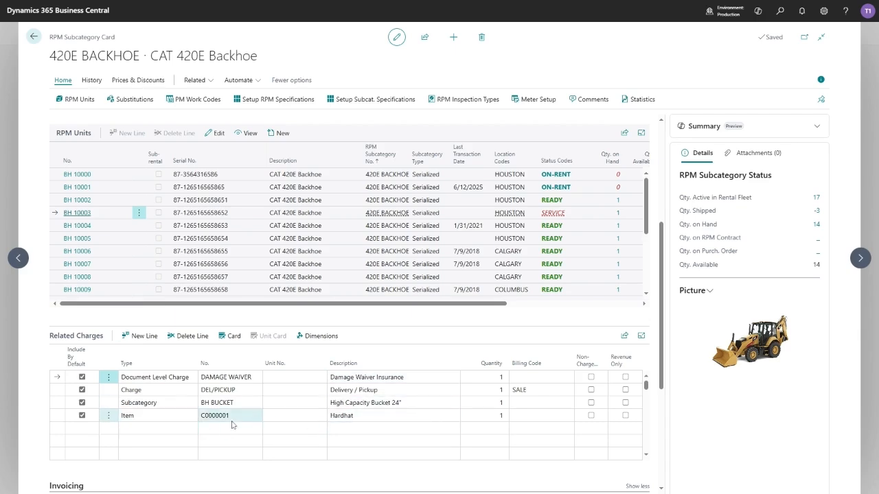
pyautogui.click(352, 426)
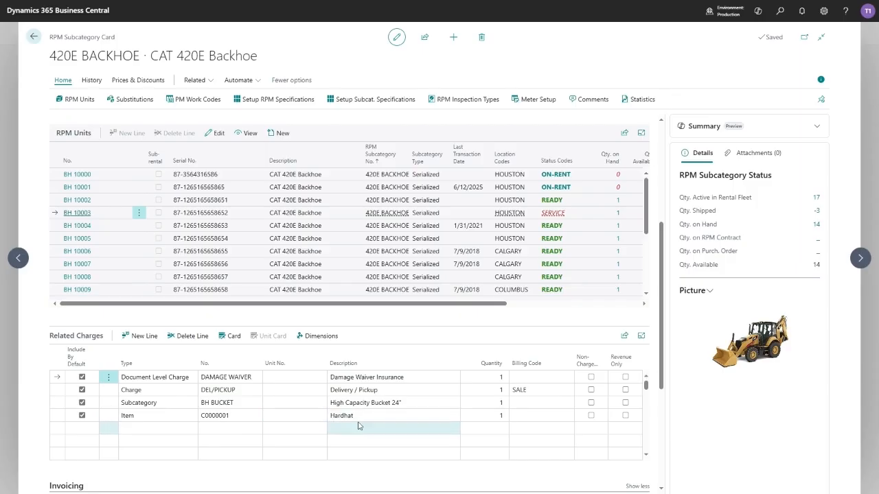
# - Review the subcategory's RPM prices and the codes on the customer, customer price group and campaign lines, then return to the card
pyautogui.click(124, 81)
pyautogui.click(79, 99)
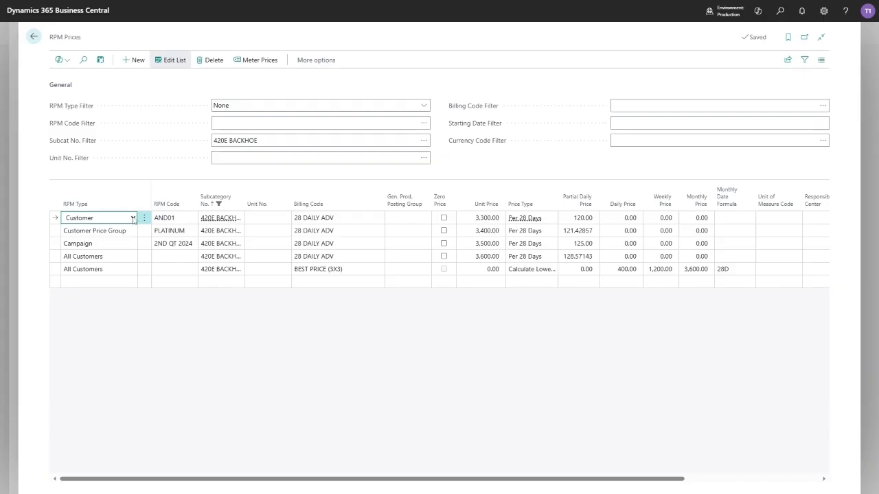
pyautogui.press('Tab')
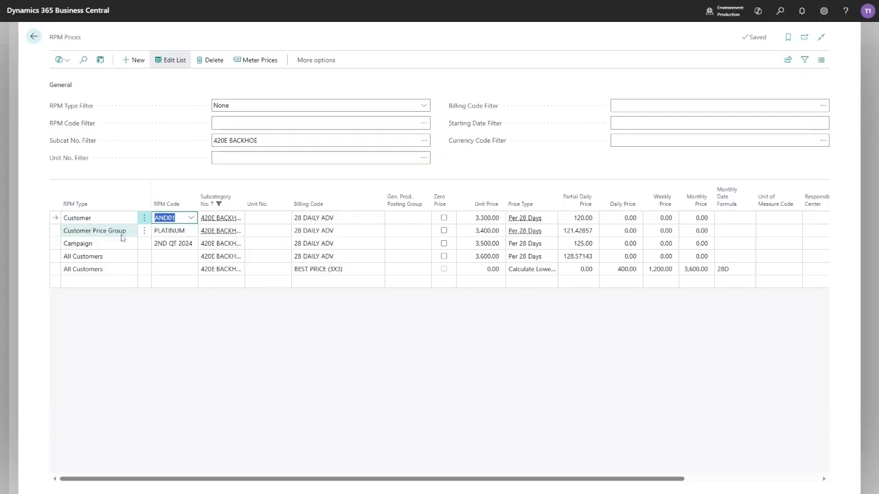
pyautogui.click(169, 235)
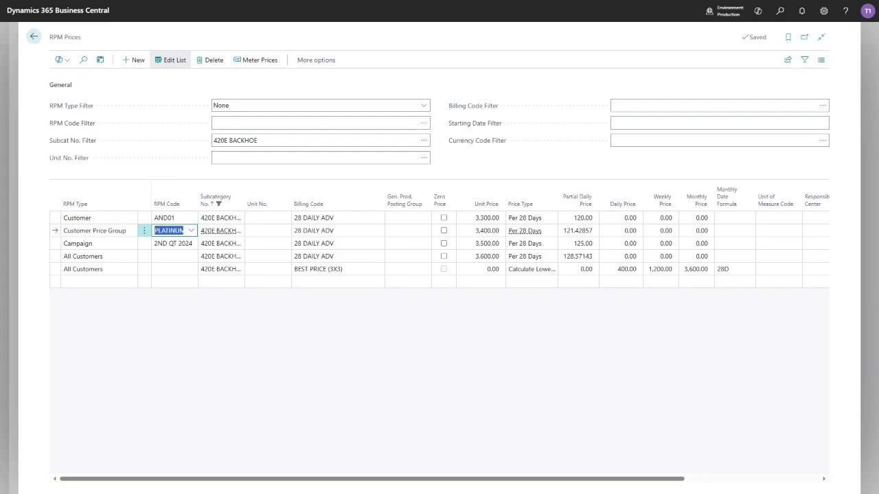
pyautogui.click(169, 246)
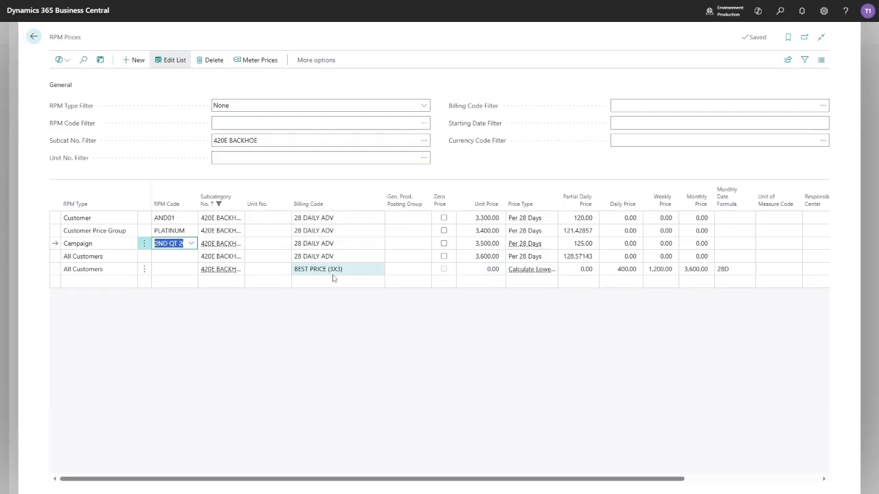
pyautogui.click(32, 37)
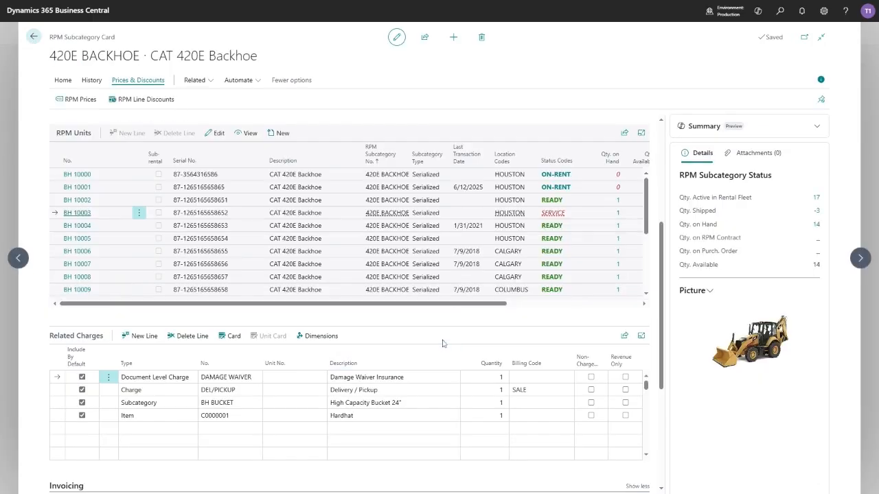